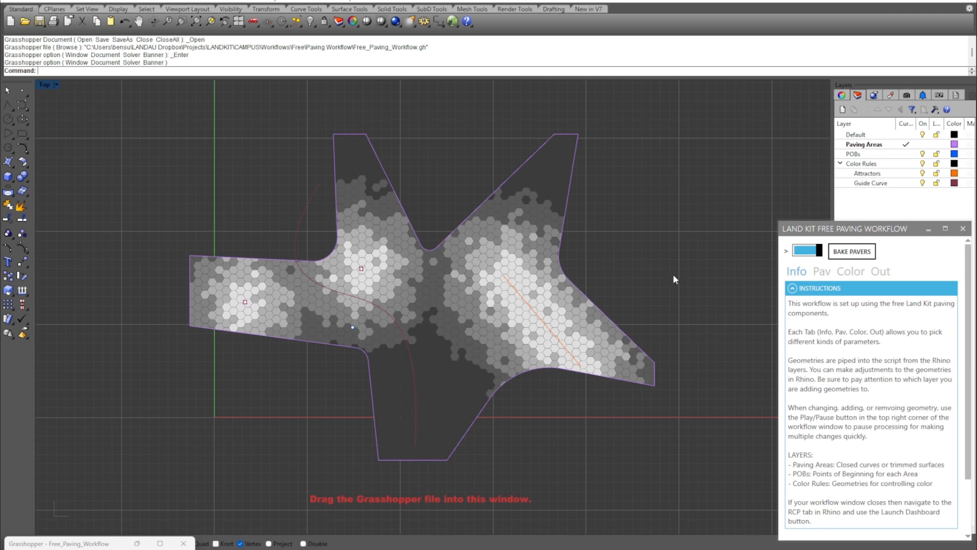
# Step: Draw a rectangular paving boundary above the star-shaped area's western arm, on the Paving Areas layer
pyautogui.scroll(-3, 673, 274)
pyautogui.scroll(2, 613, 259)
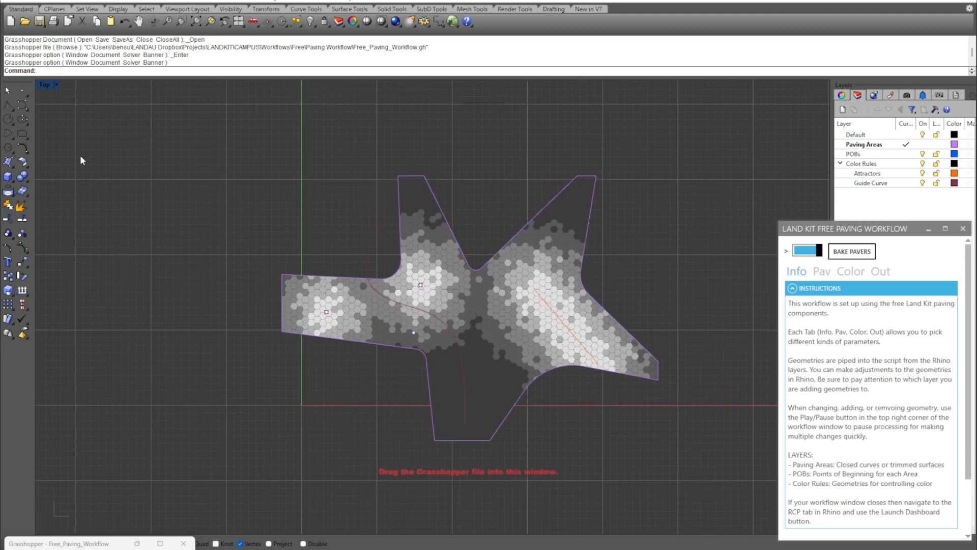
pyautogui.click(22, 133)
pyautogui.click(220, 118)
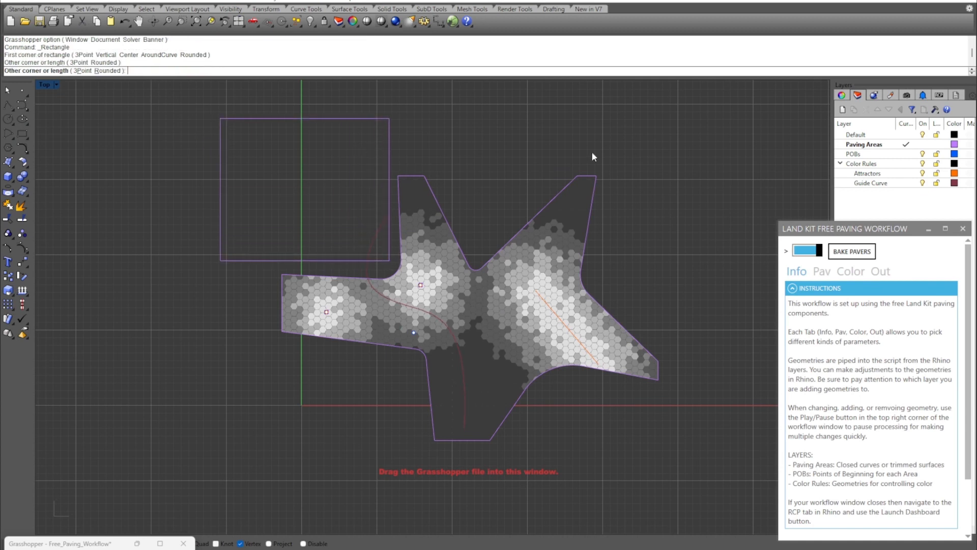
pyautogui.moveTo(381, 169); pyautogui.dragTo(374, 166, button='right')
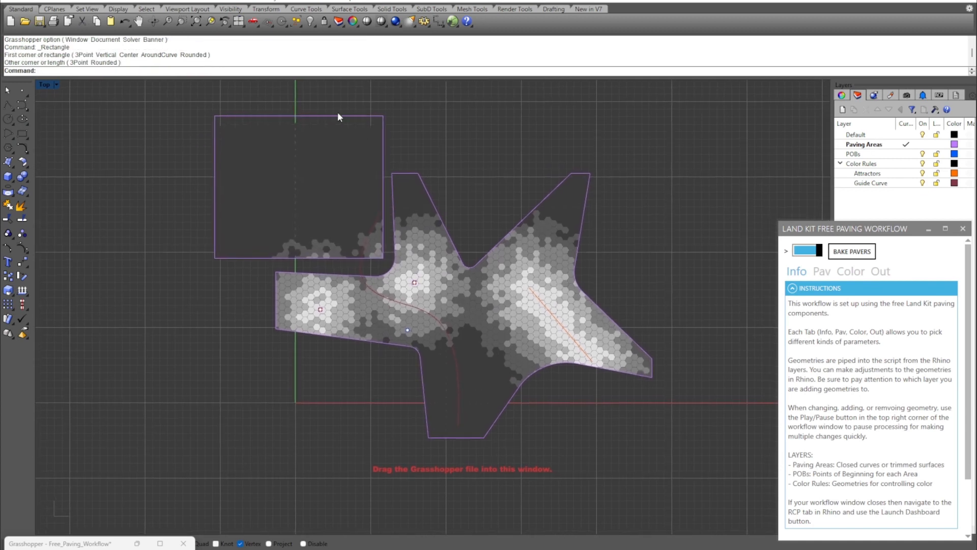
# Step: Move the westernmost attractor point out of the star-shaped area into the middle of the new rectangle
pyautogui.click(320, 309)
pyautogui.moveTo(317, 203); pyautogui.dragTo(311, 182)
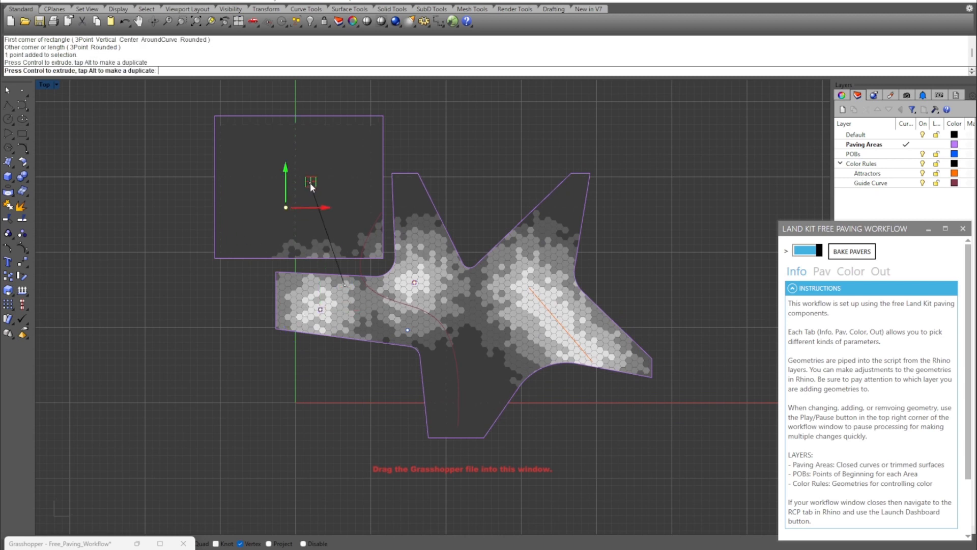
pyautogui.click(471, 162)
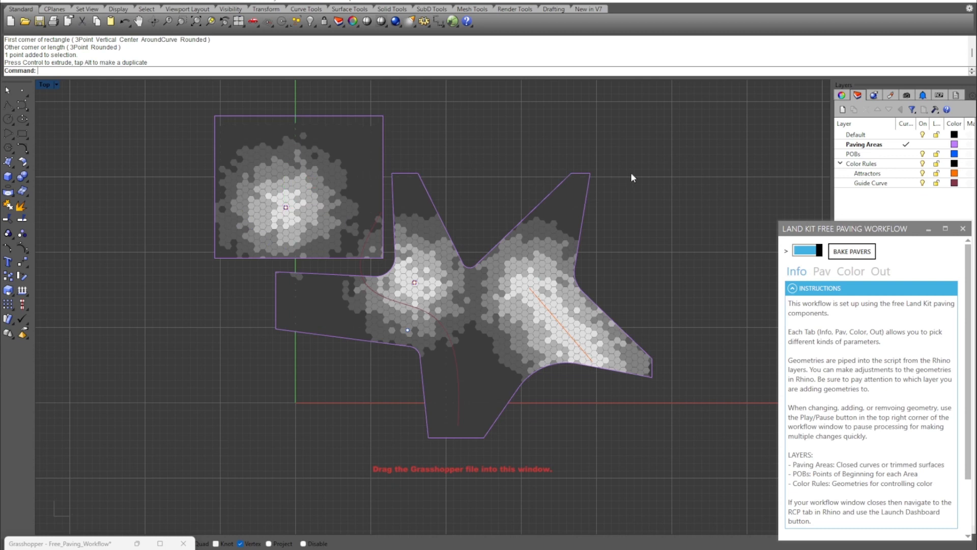
# Step: Select all objects on the Attractors layer, hide the Guide Curve layer and clear the selection
pyautogui.rightClick(867, 174)
pyautogui.click(896, 334)
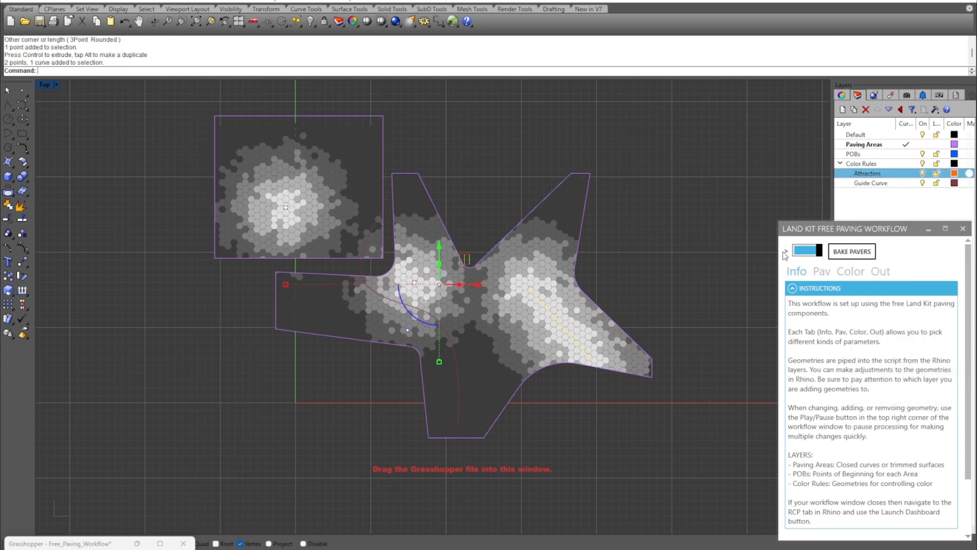
pyautogui.click(934, 185)
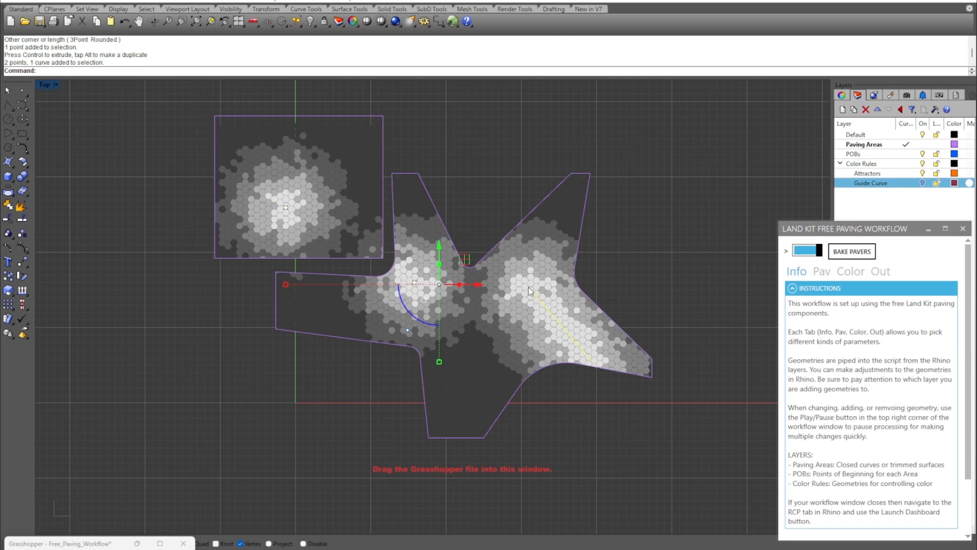
pyautogui.click(628, 270)
# Step: Set the paving pattern type to Running Bond and the paver rotation to 30
pyautogui.click(822, 272)
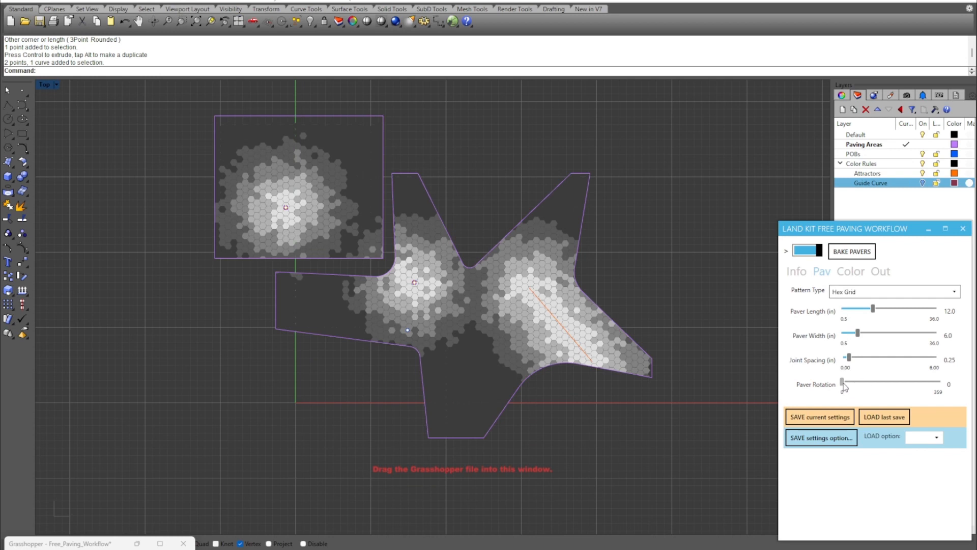
pyautogui.click(954, 292)
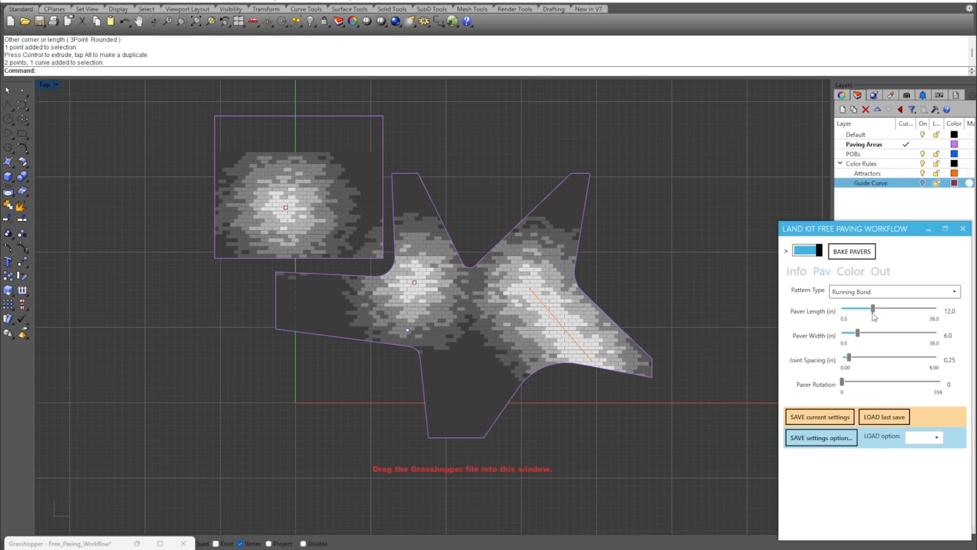
pyautogui.doubleClick(843, 382)
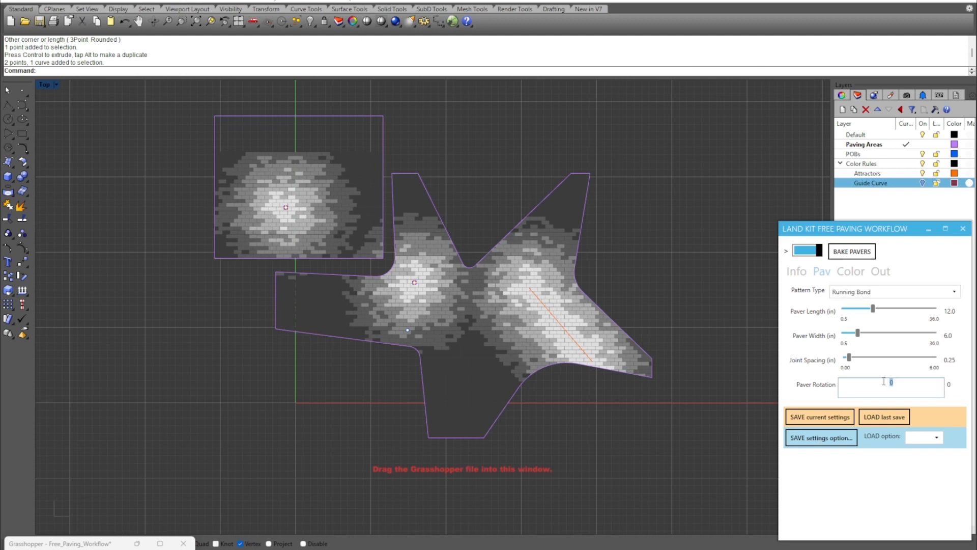
pyautogui.write('30')
pyautogui.press('Return')
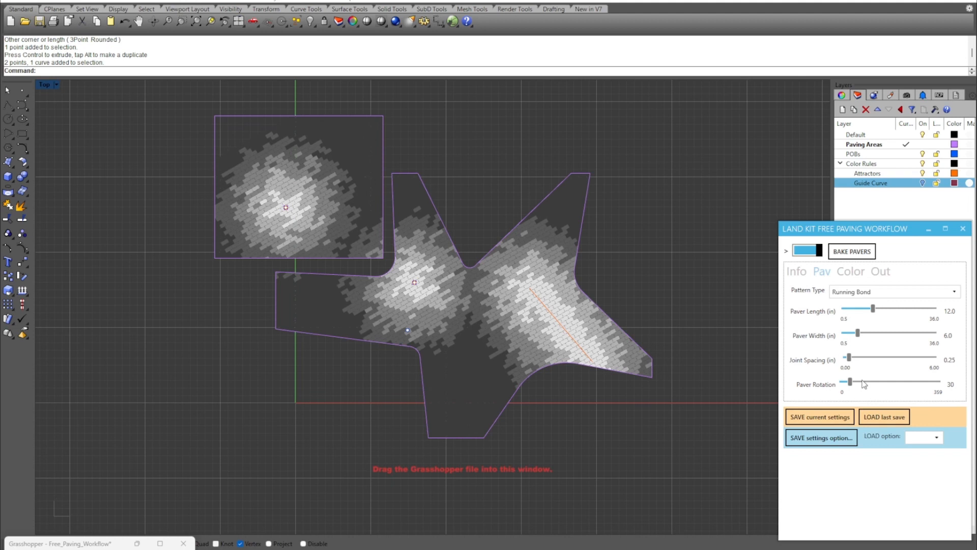
# Step: Bring up the color settings and examine which geometry drives the colors by selecting the attractor line and both attractor points
pyautogui.click(849, 276)
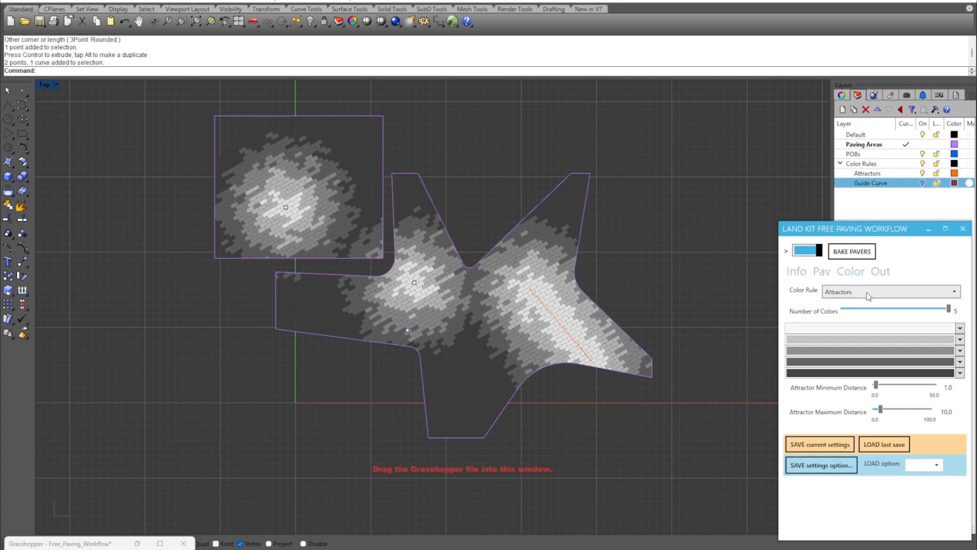
pyautogui.click(560, 324)
pyautogui.click(414, 282)
pyautogui.click(285, 208)
pyautogui.click(478, 179)
# Step: Change the color rule to Gradient, showing the Guide Curve layer instead of the Attractors layer, and select the guide curve
pyautogui.click(953, 292)
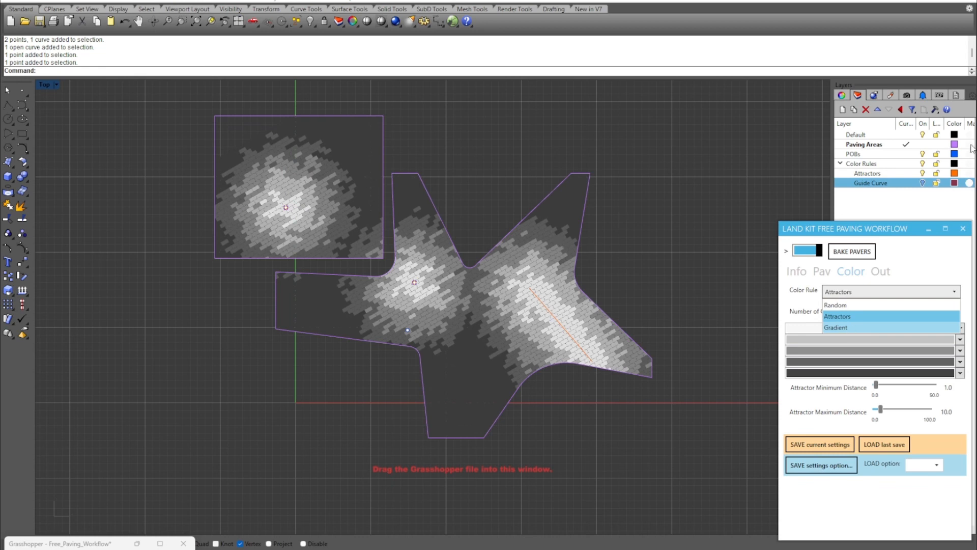
pyautogui.click(923, 184)
pyautogui.click(924, 175)
pyautogui.click(923, 174)
pyautogui.click(440, 324)
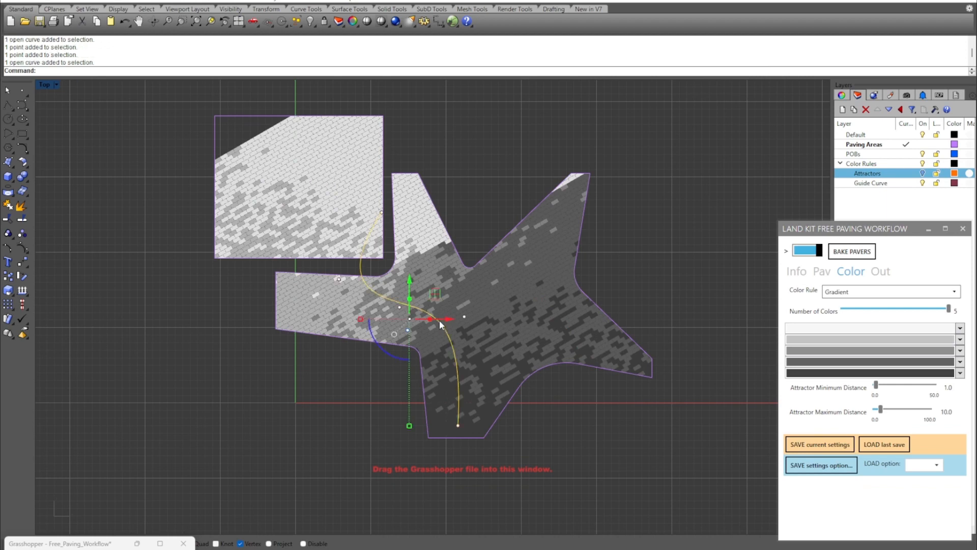
pyautogui.click(397, 177)
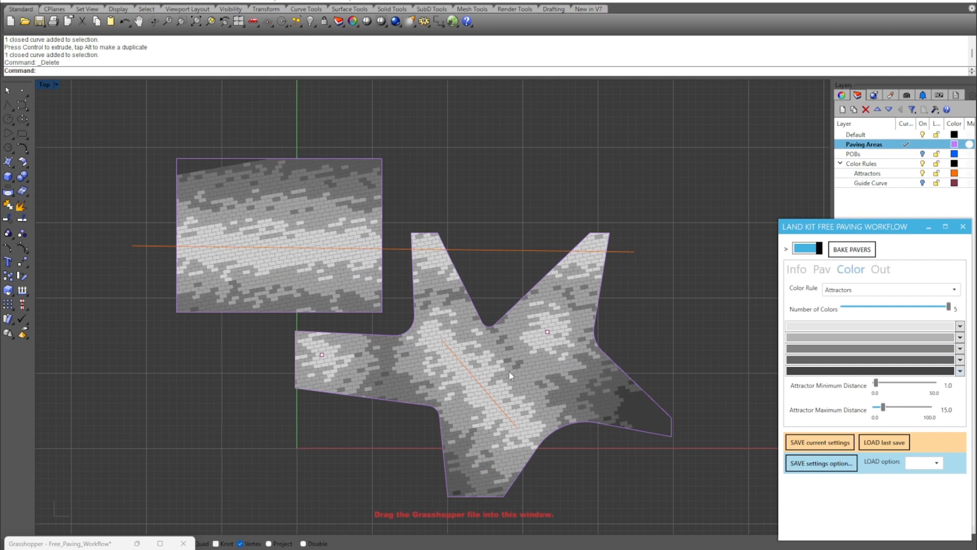
# Step: Change the first paver color to orange, trying the standard swatches before choosing a custom color
pyautogui.click(960, 328)
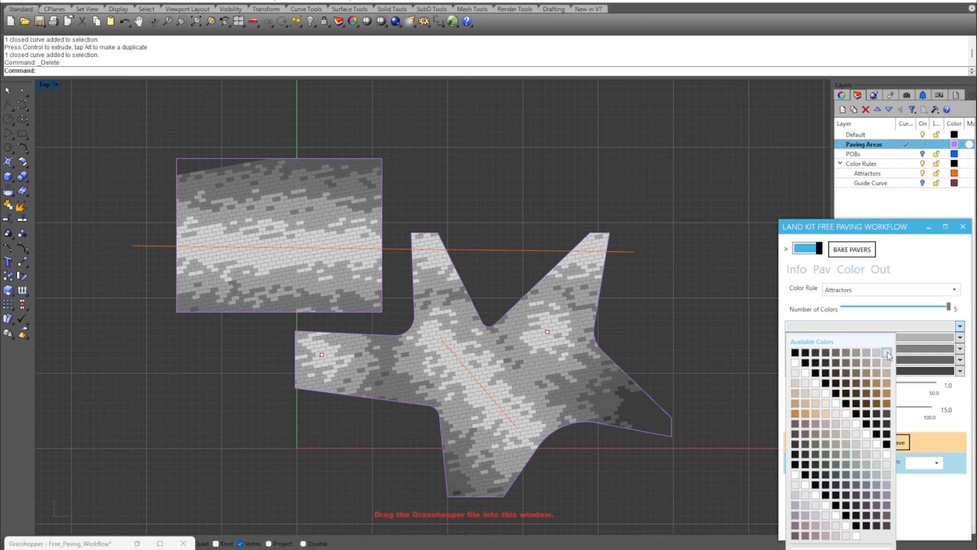
pyautogui.click(868, 352)
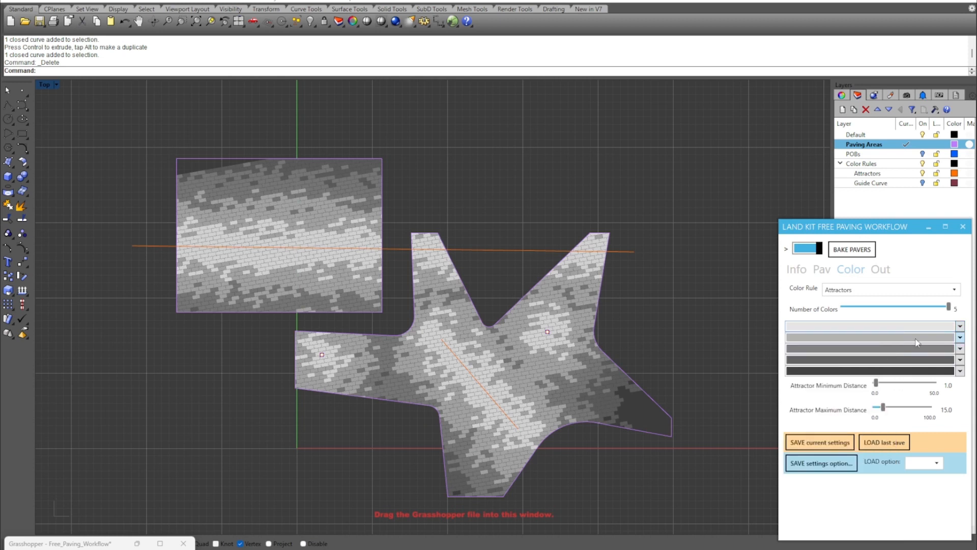
pyautogui.click(960, 326)
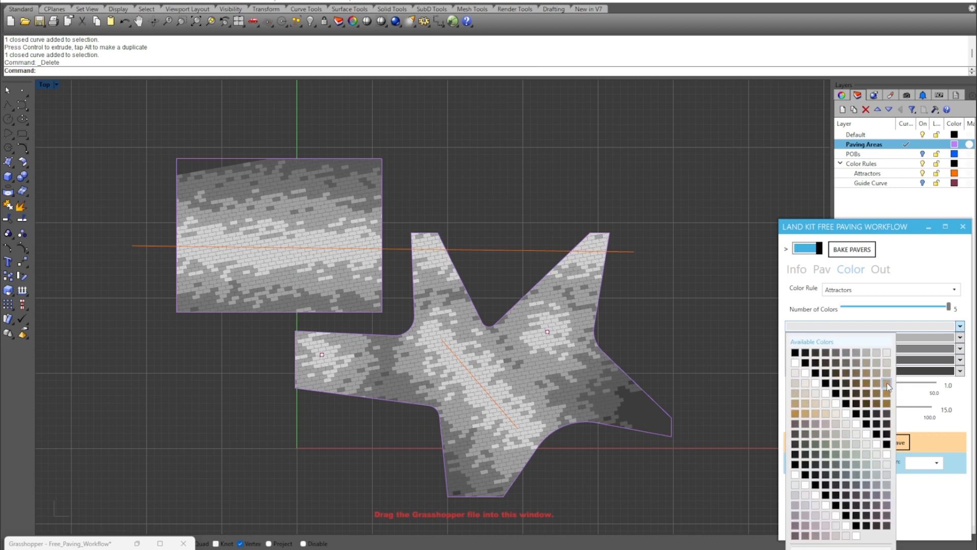
pyautogui.click(887, 383)
pyautogui.click(961, 327)
pyautogui.click(828, 548)
pyautogui.click(879, 354)
pyautogui.click(891, 338)
pyautogui.click(917, 351)
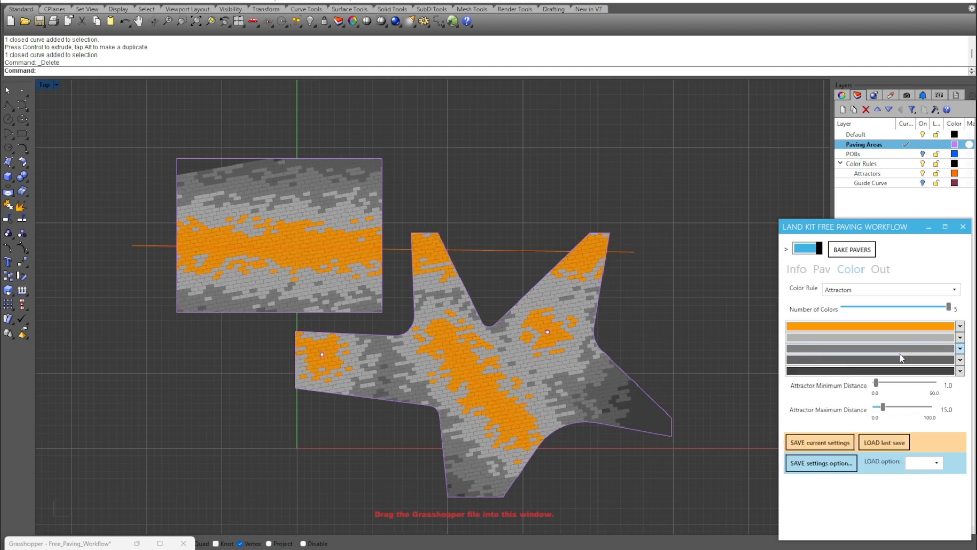
# Step: Reduce the number of paver colors to 3 and open the first color for editing
pyautogui.doubleClick(949, 307)
pyautogui.write('3')
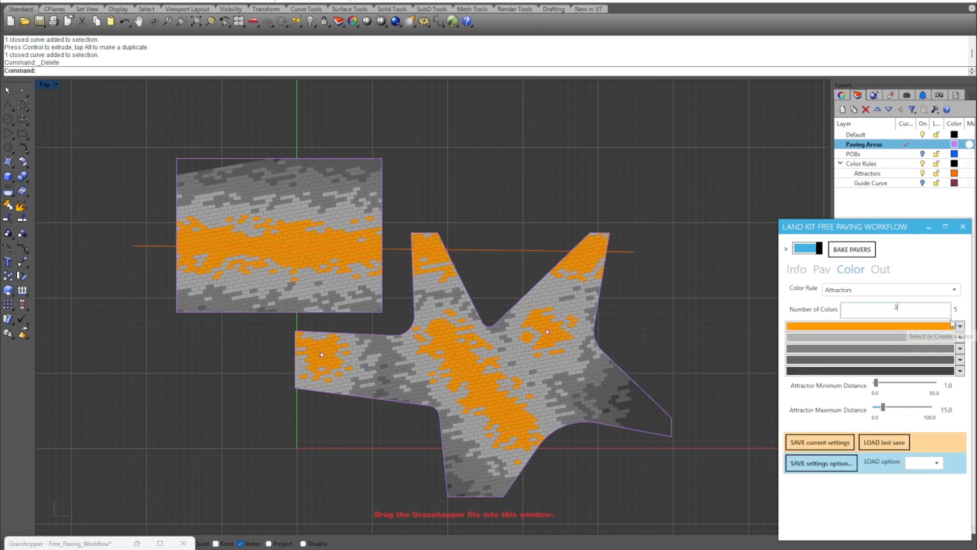
pyautogui.click(864, 281)
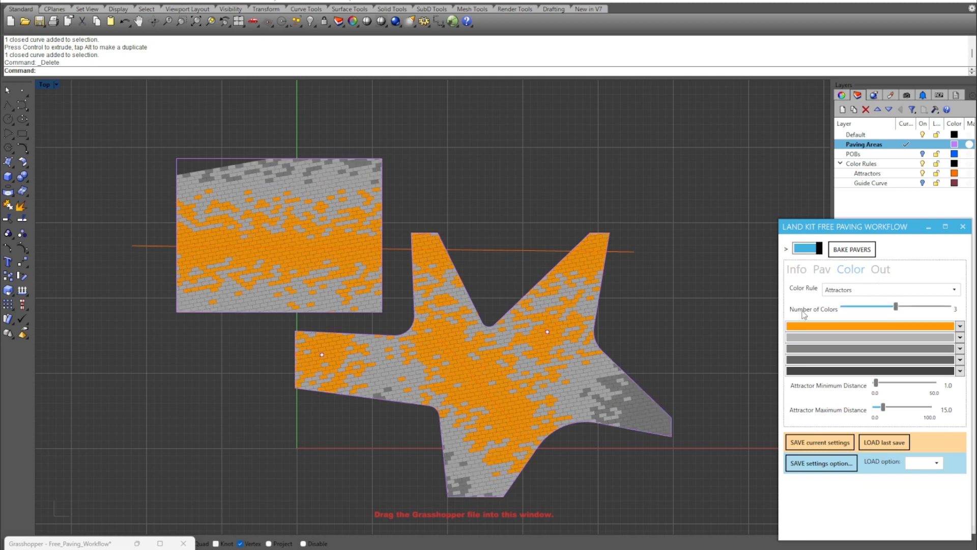
pyautogui.click(960, 326)
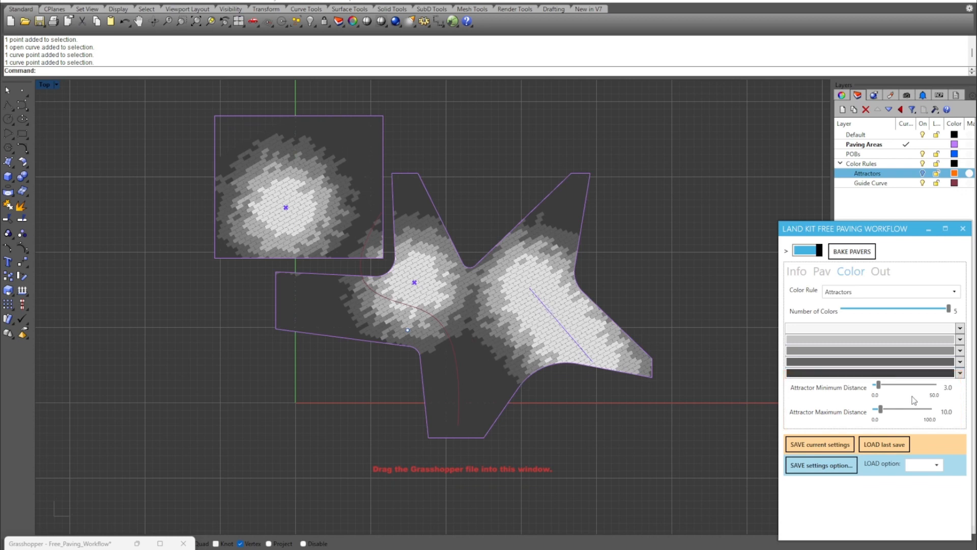
# Step: Set the attractor maximum distance to 15 and the number of colors to 3
pyautogui.doubleClick(881, 411)
pyautogui.write('15')
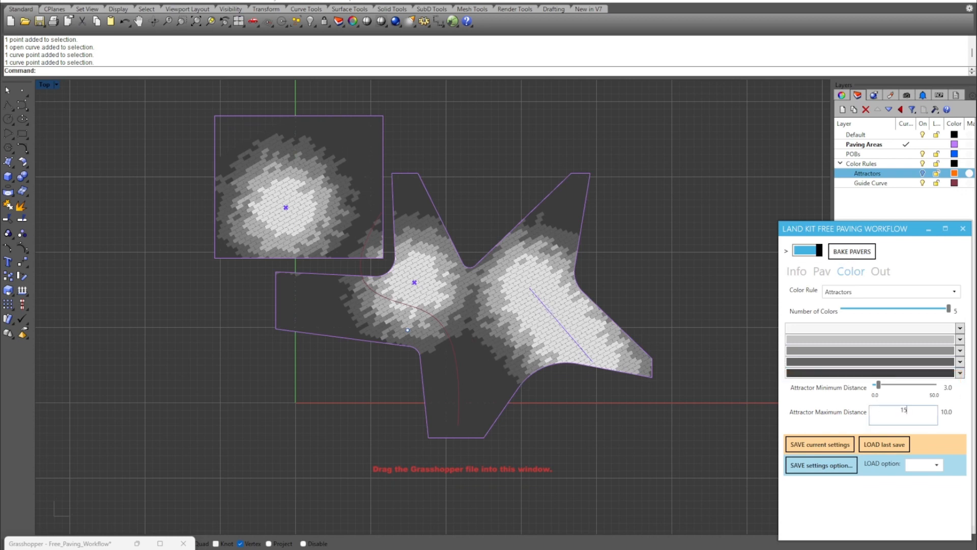
pyautogui.press('Return')
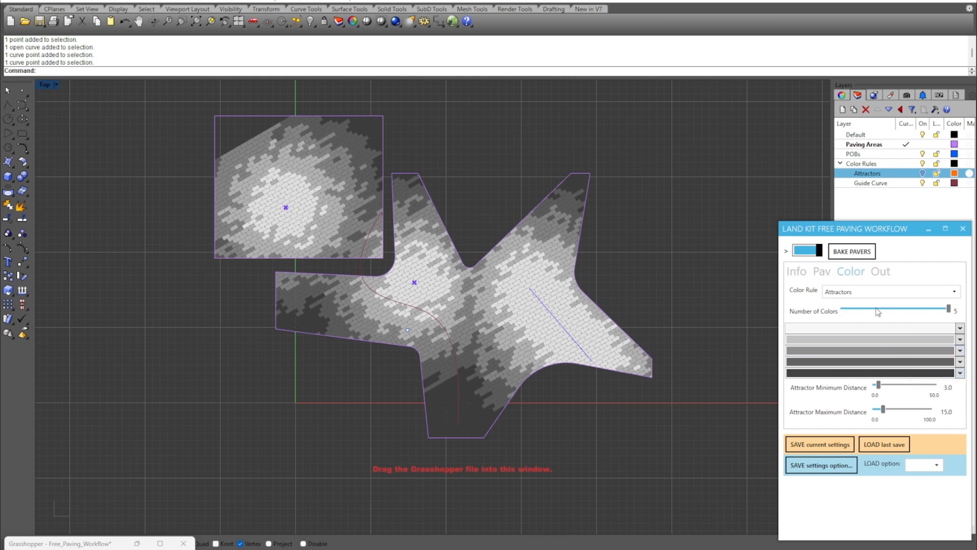
pyautogui.doubleClick(950, 309)
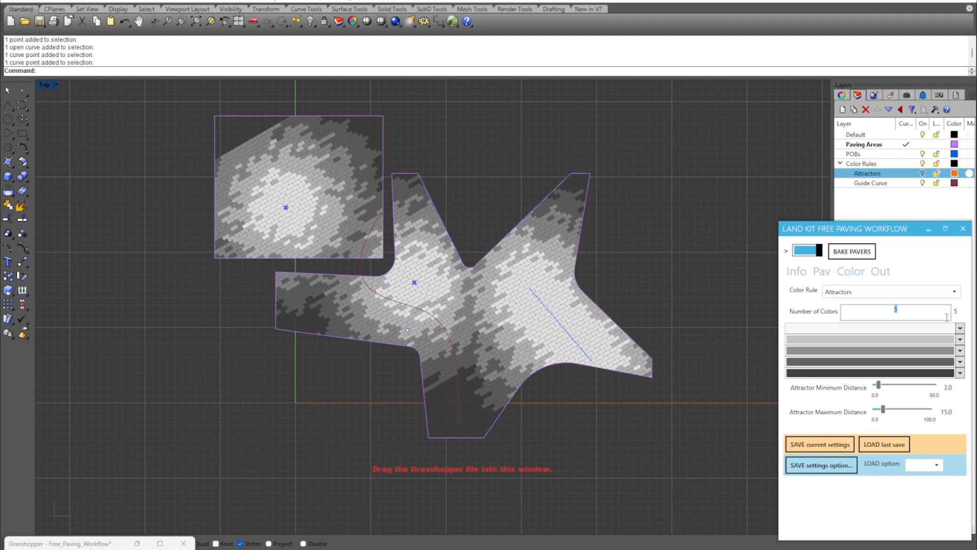
pyautogui.write('3')
pyautogui.press('Return')
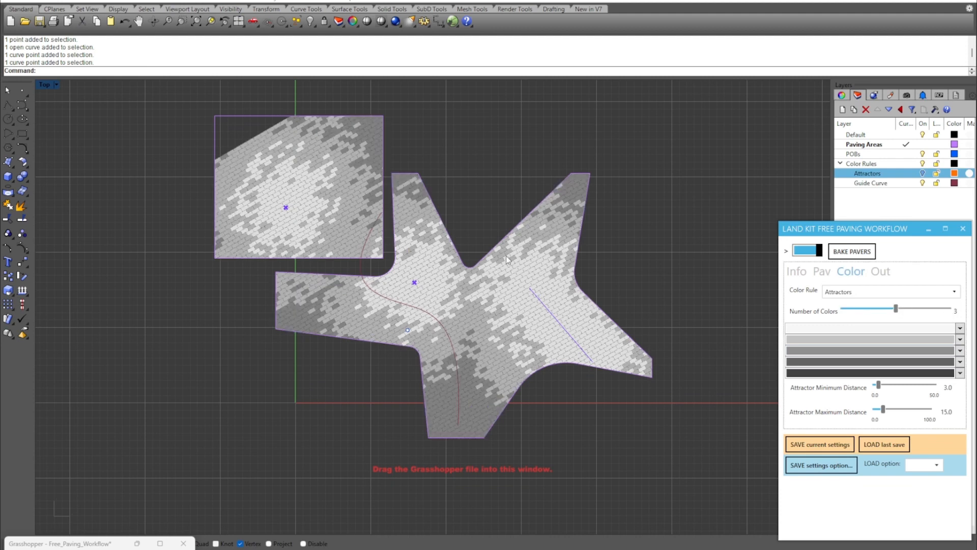
# Step: Examine the standard swatches and the RGB and alpha settings available for the first paver color, and close the color picker
pyautogui.click(960, 328)
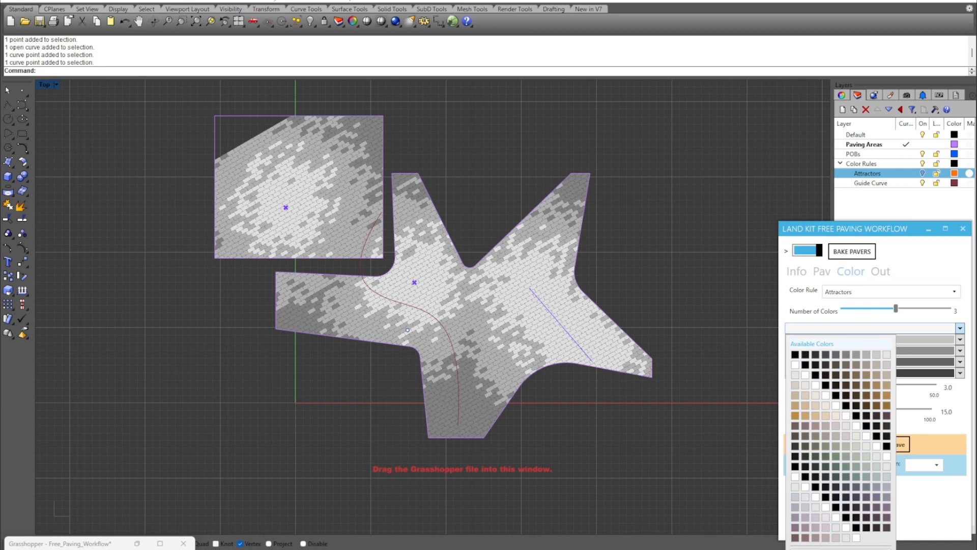
pyautogui.click(845, 549)
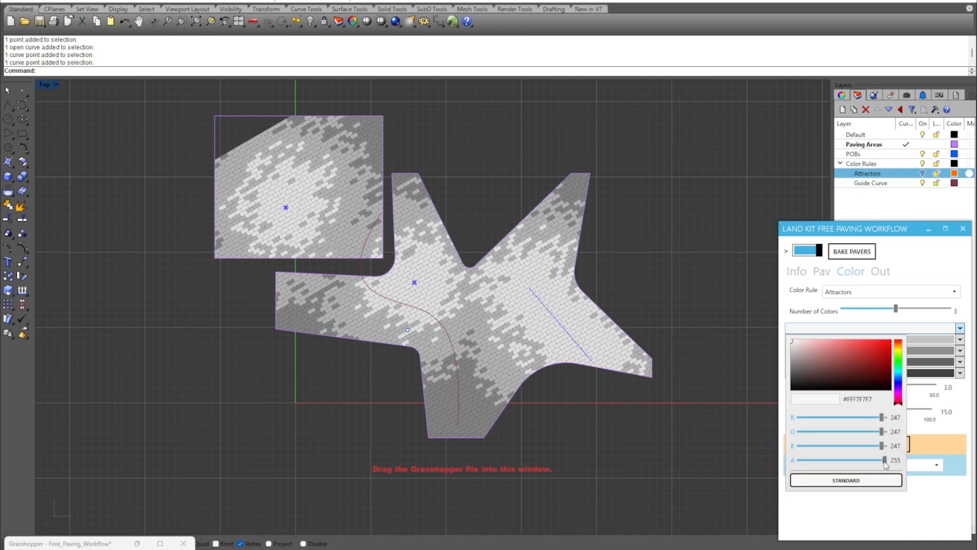
pyautogui.click(861, 481)
pyautogui.click(939, 503)
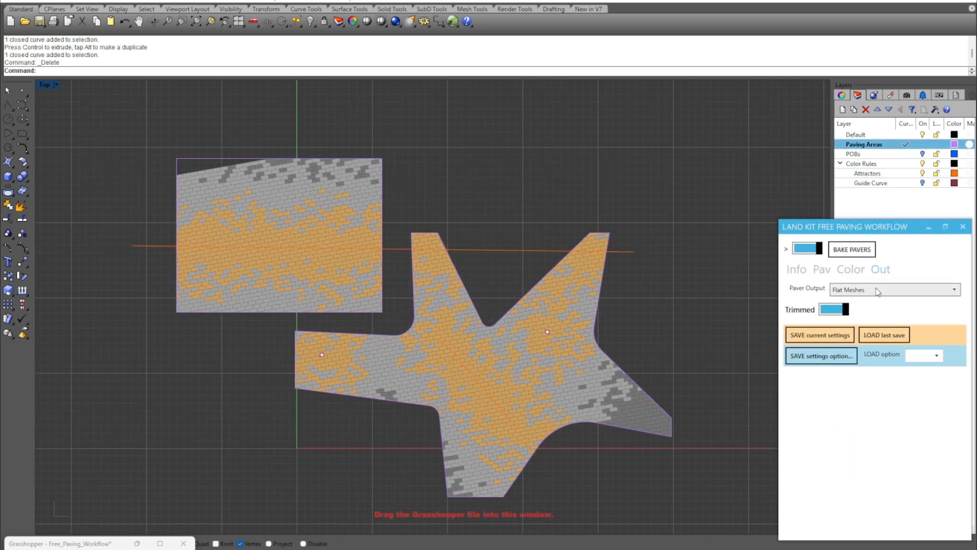
# Step: Preview the pavers as Curves and as untrimmed pieces, returning the output to Flat Meshes and Trimmed
pyautogui.click(878, 290)
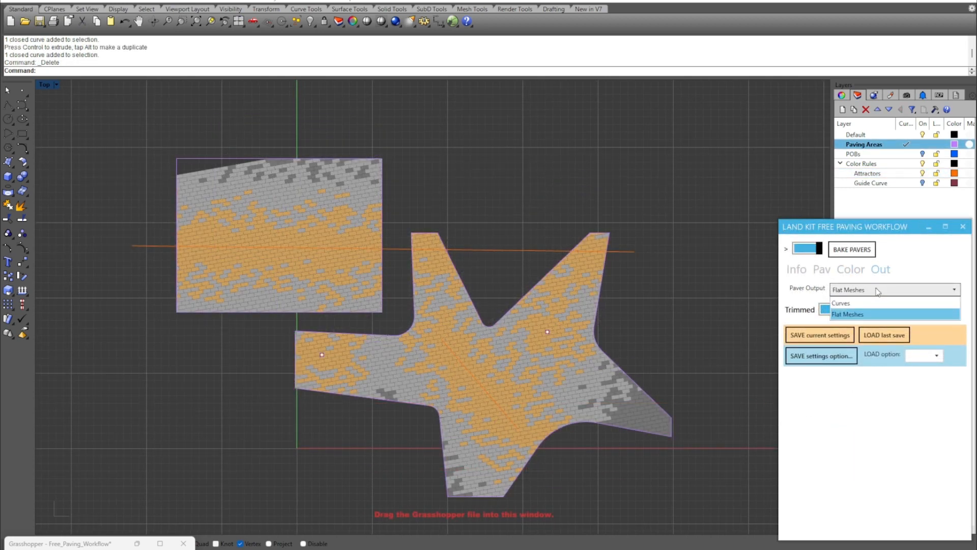
pyautogui.click(875, 302)
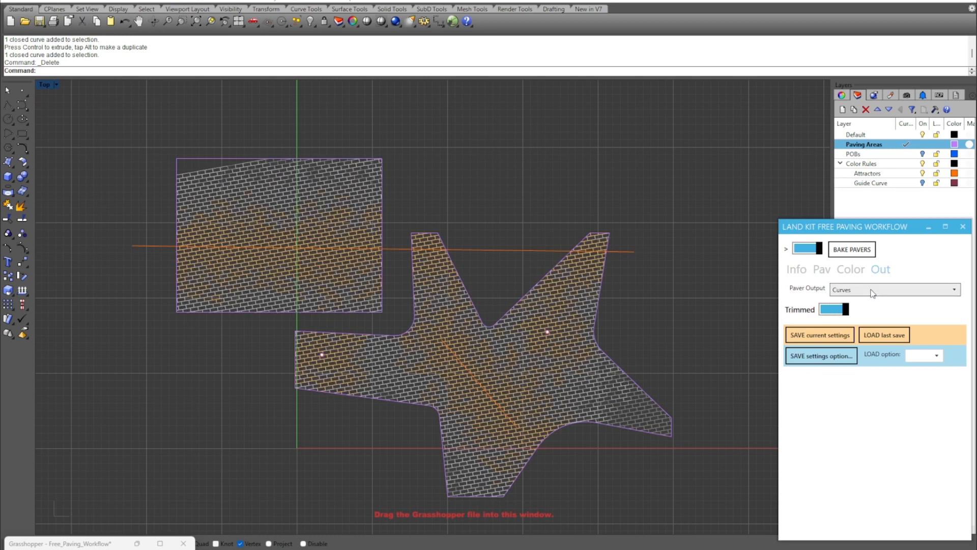
pyautogui.click(878, 293)
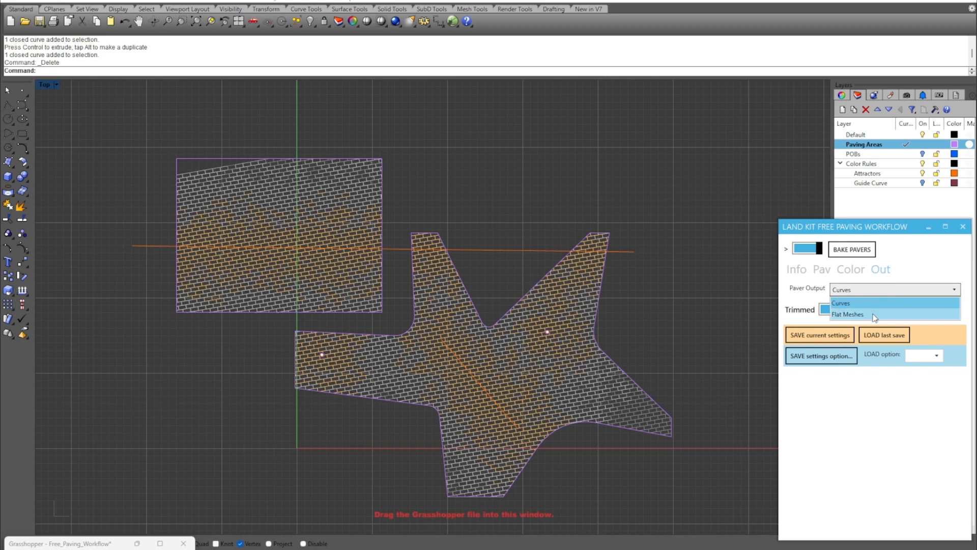
pyautogui.click(875, 315)
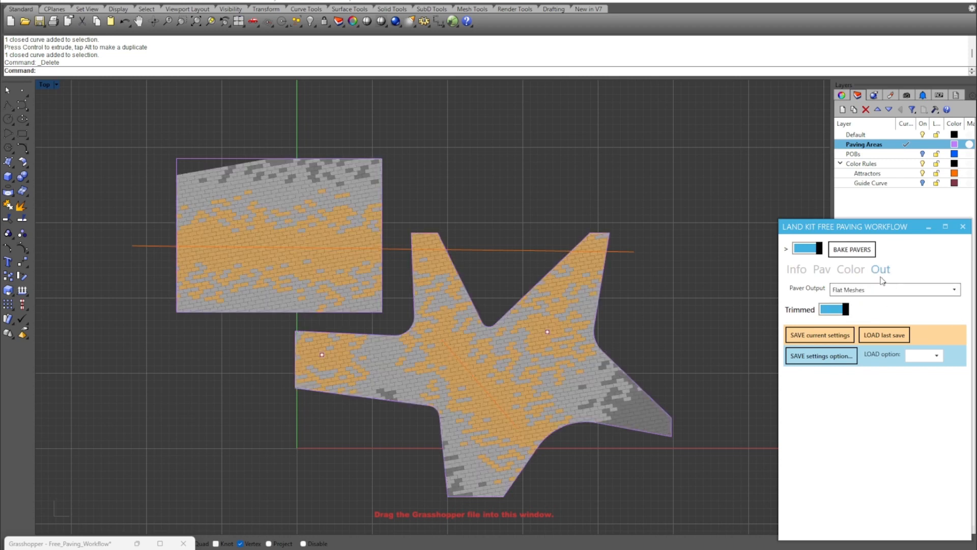
pyautogui.click(838, 311)
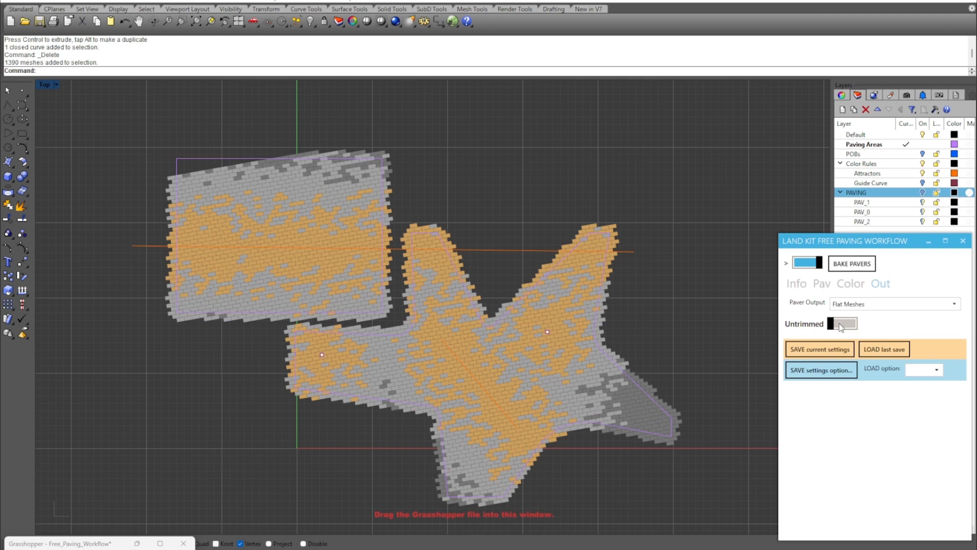
pyautogui.click(840, 325)
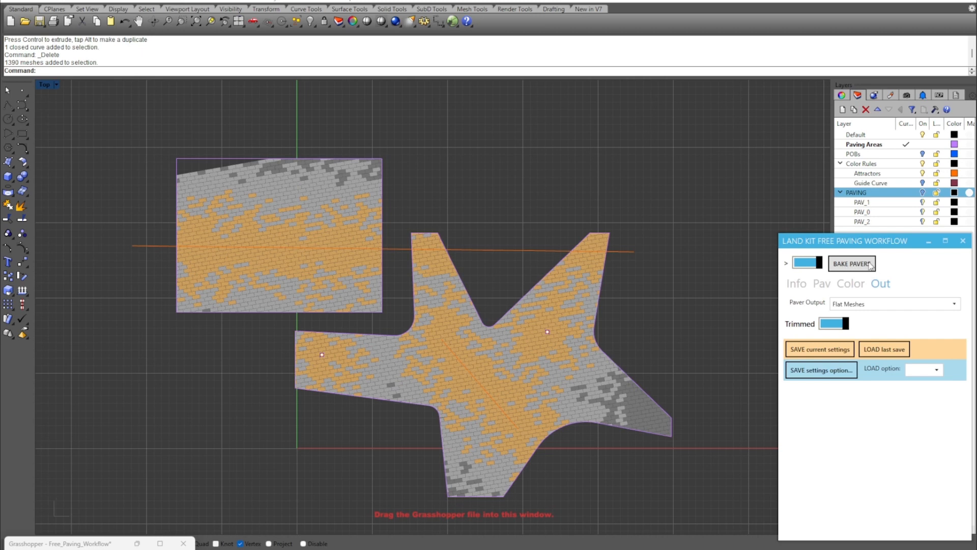
# Step: Pause the live paving calculation and move the rectangular paving area's lower-left corner outward, down and to the left
pyautogui.click(813, 263)
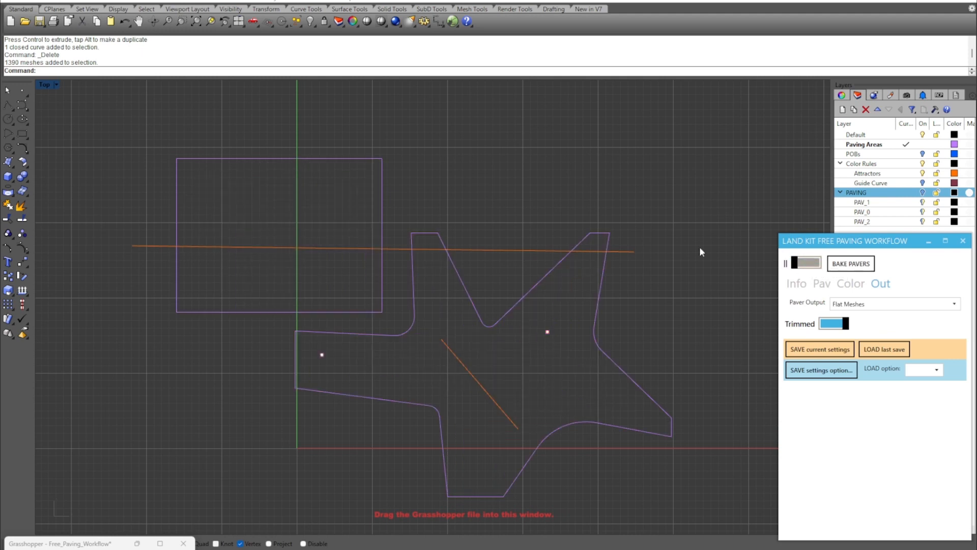
pyautogui.click(377, 191)
pyautogui.click(178, 311)
pyautogui.moveTo(179, 309); pyautogui.dragTo(152, 340)
# Step: Extend the star-shaped area's left arm by moving its two end points outward to the lower left, and resume the live paving
pyautogui.click(297, 331)
pyautogui.moveTo(282, 310); pyautogui.dragTo(316, 401)
pyautogui.moveTo(320, 333); pyautogui.dragTo(170, 374)
pyautogui.click(239, 318)
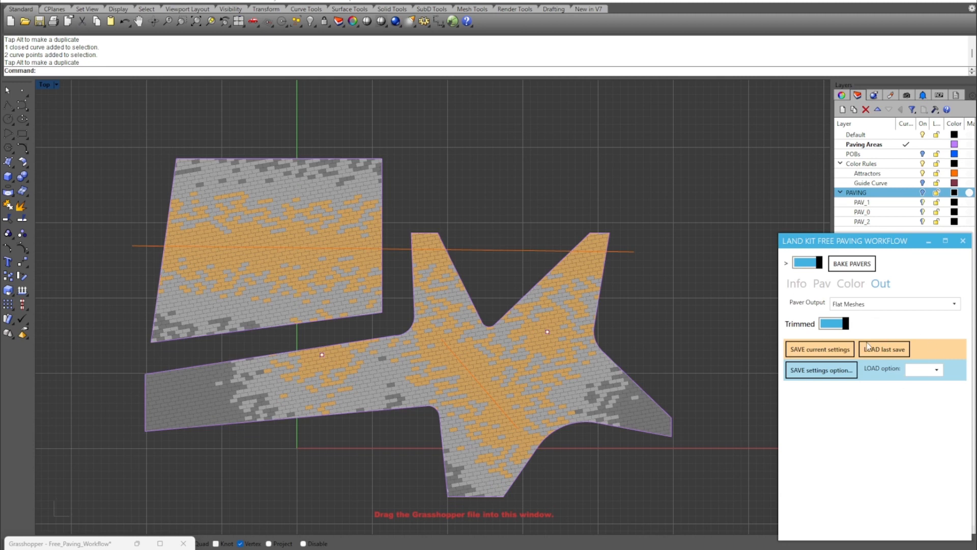
# Step: Review the workflow's color, paver pattern, info and output settings together with the save and load options
pyautogui.click(850, 285)
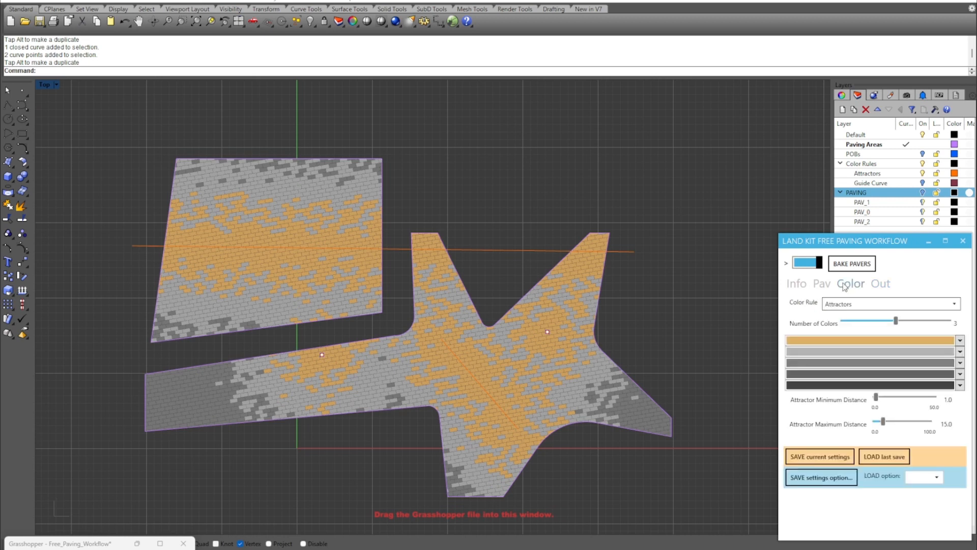
pyautogui.click(821, 284)
pyautogui.click(796, 284)
pyautogui.scroll(-3, 882, 429)
pyautogui.scroll(3, 888, 458)
pyautogui.click(880, 283)
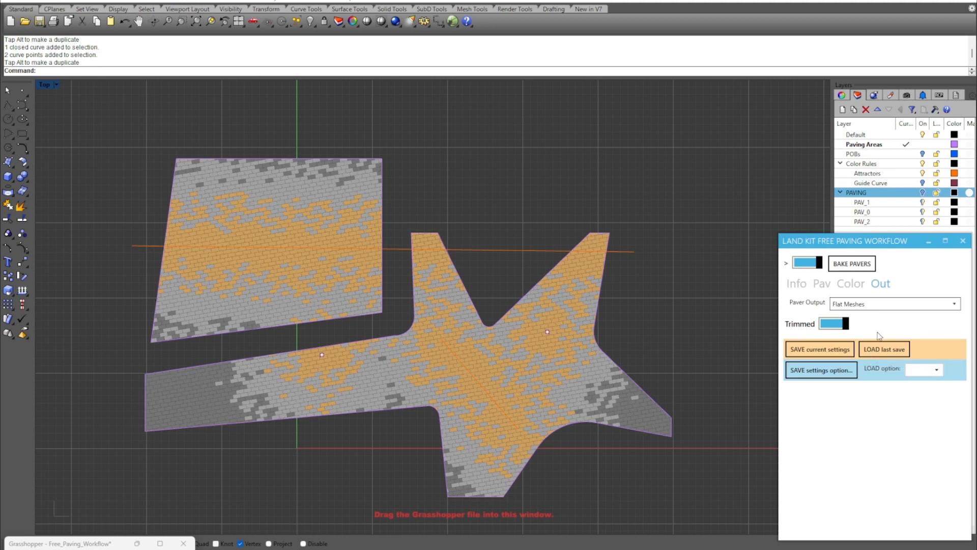
pyautogui.click(853, 292)
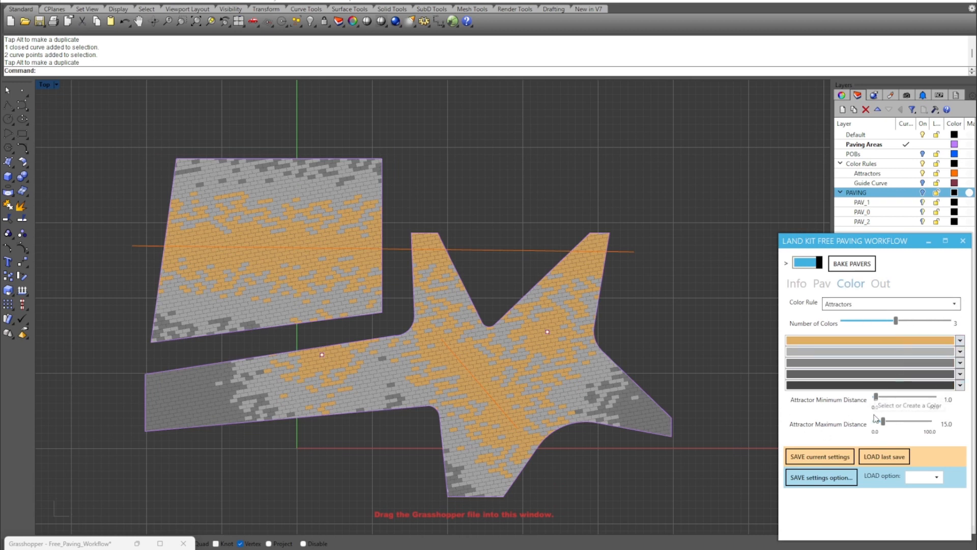
pyautogui.click(823, 284)
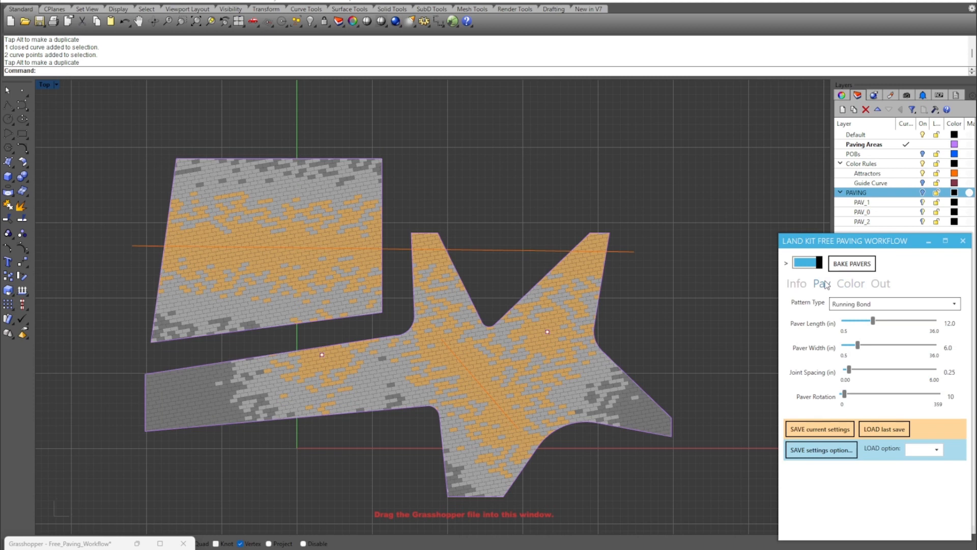
pyautogui.click(881, 283)
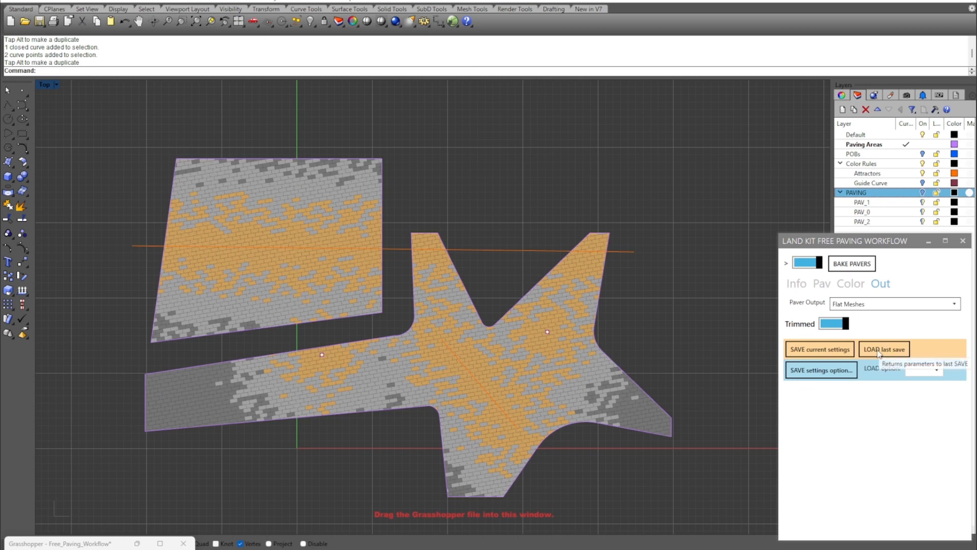
# Step: Start saving the current paving parameters, styles and colors as a named settings option
pyautogui.click(818, 372)
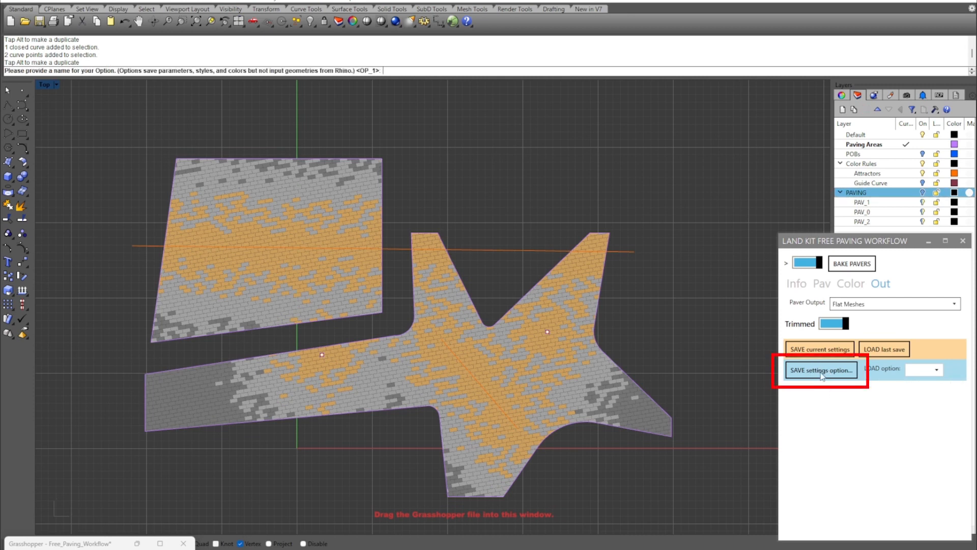